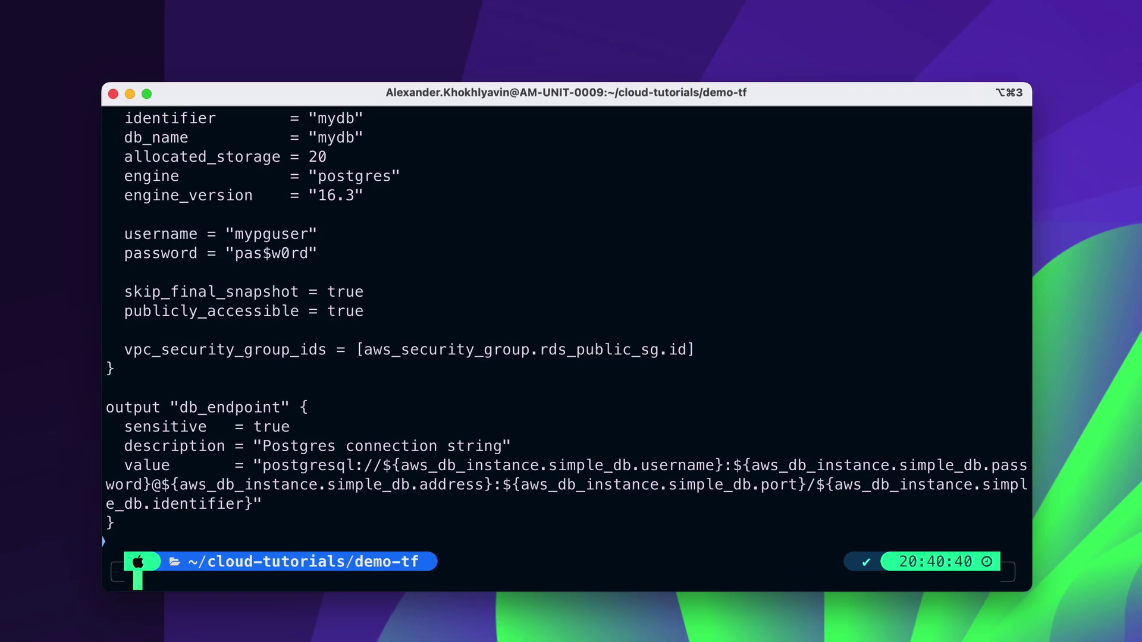
pyautogui.scroll(5, 466, 277)
pyautogui.scroll(-2, 465, 277)
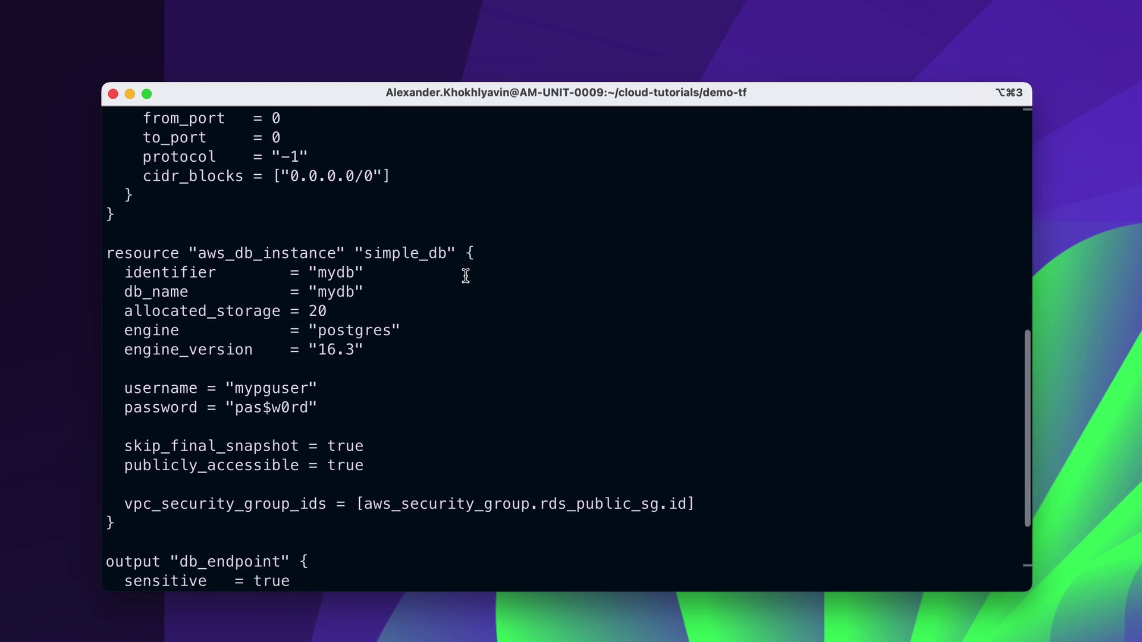
pyautogui.scroll(-4, 465, 277)
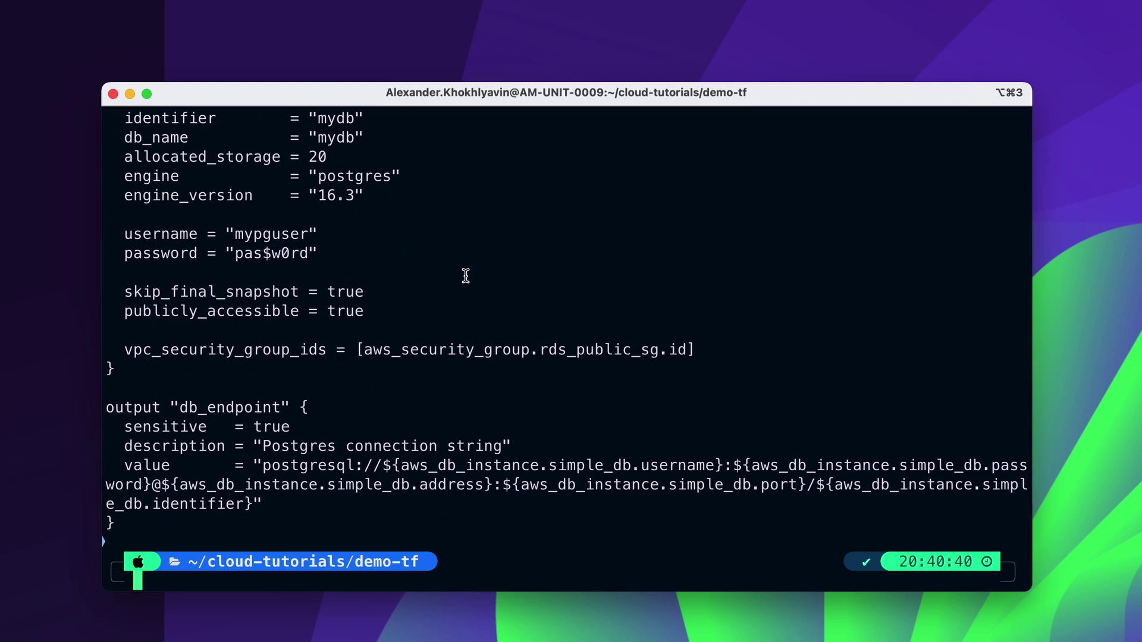
pyautogui.write('terraofm')
# Fix the typo and run terraform init to initialize the project.
pyautogui.press('BackSpace')
pyautogui.press('BackSpace')
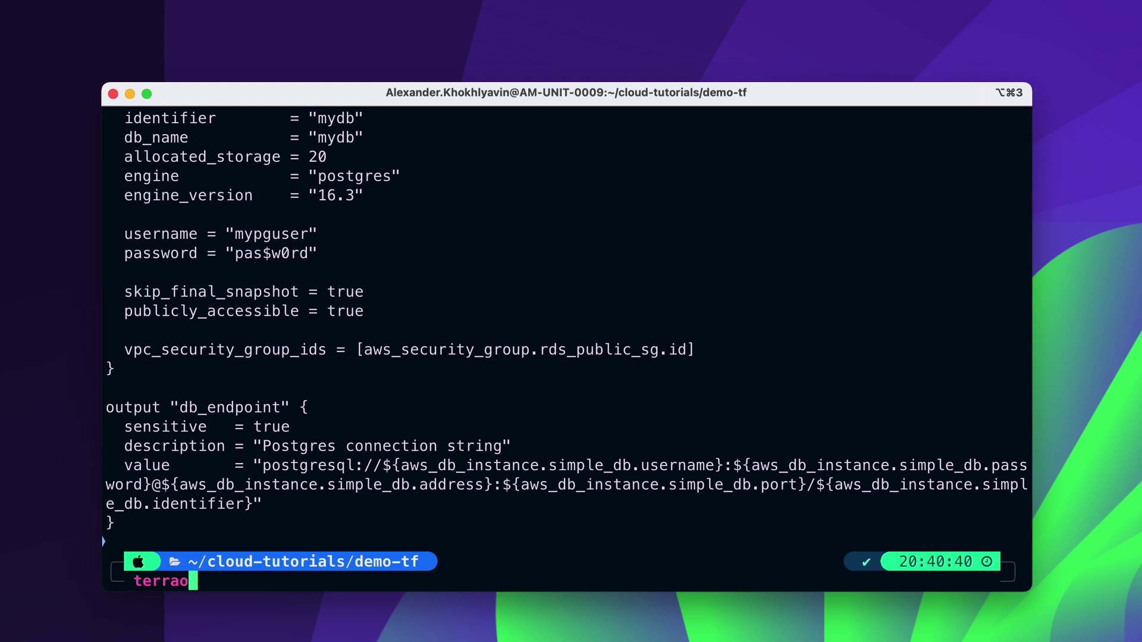
pyautogui.press('BackSpace')
pyautogui.write('form ')
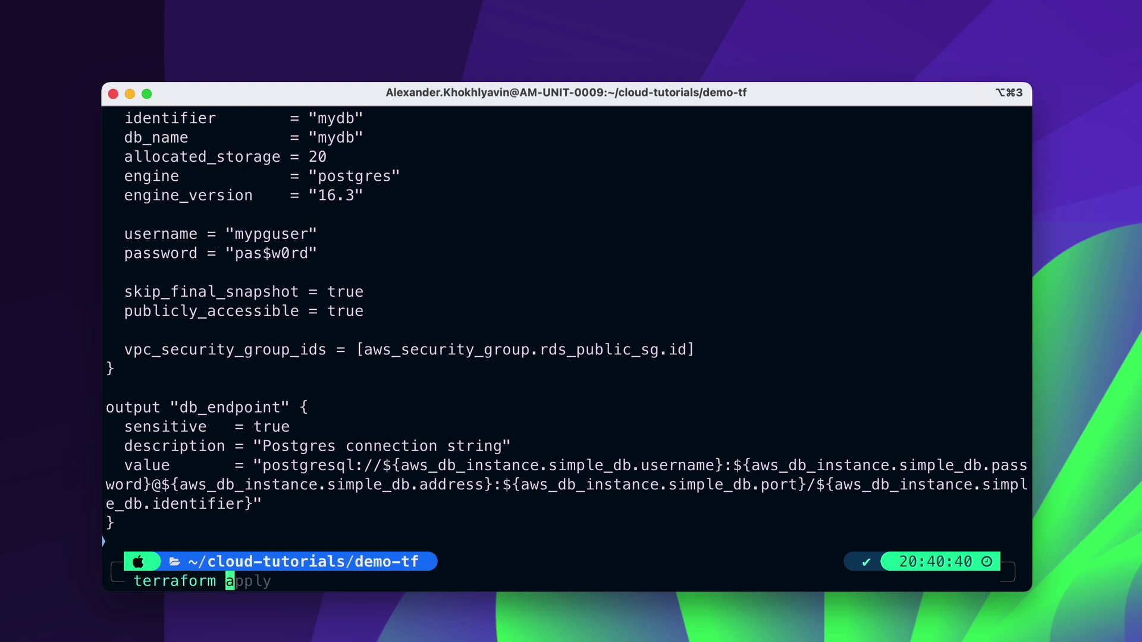
pyautogui.write('init')
pyautogui.press('Return')
pyautogui.write('terraofmr')
# Correct the command and run terraform validate, which reports the missing instance_class.
pyautogui.press('BackSpace')
pyautogui.press('BackSpace')
pyautogui.press('BackSpace')
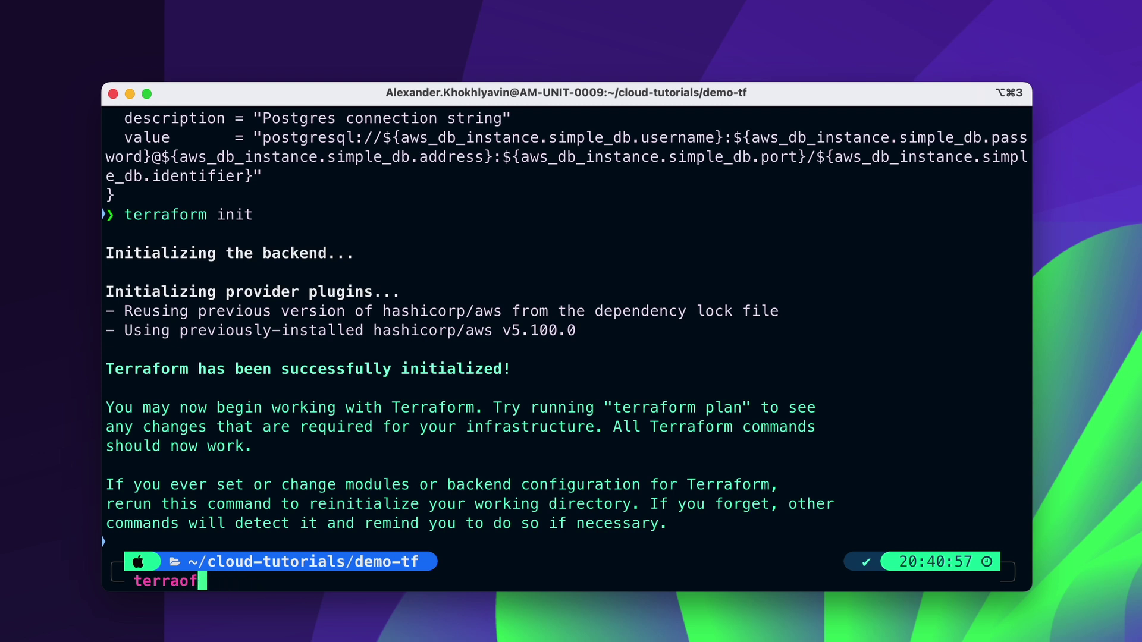
pyautogui.press('BackSpace')
pyautogui.write('form ')
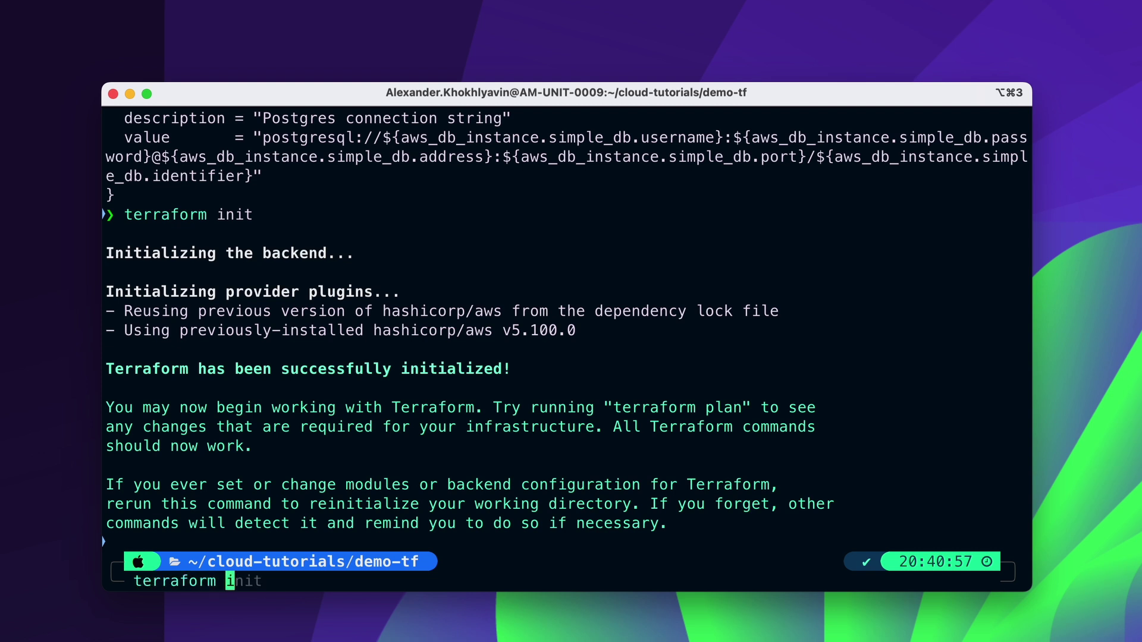
pyautogui.write('validate')
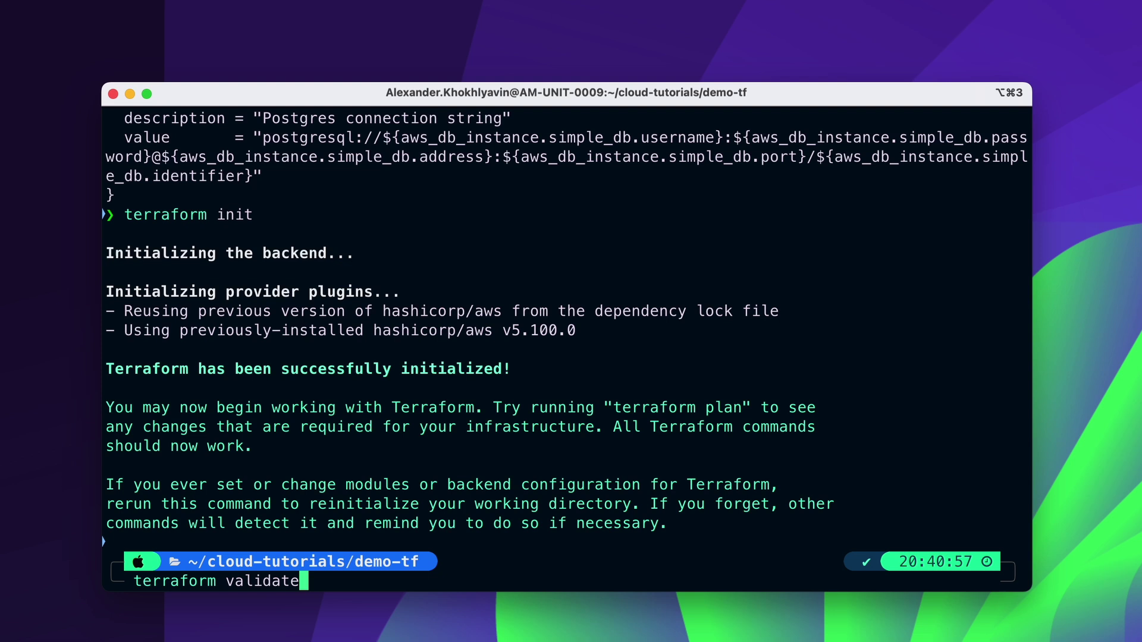
pyautogui.press('Return')
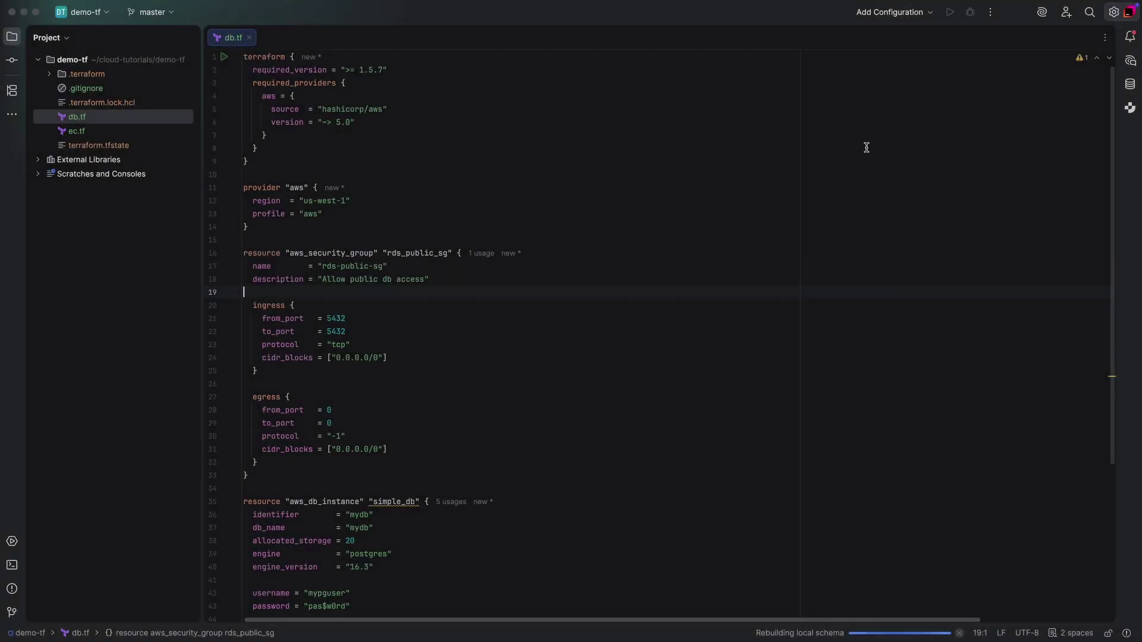
# Use the Problems window quick fix to add instance_class = db.t3.micro to simple_db.
pyautogui.click(1081, 57)
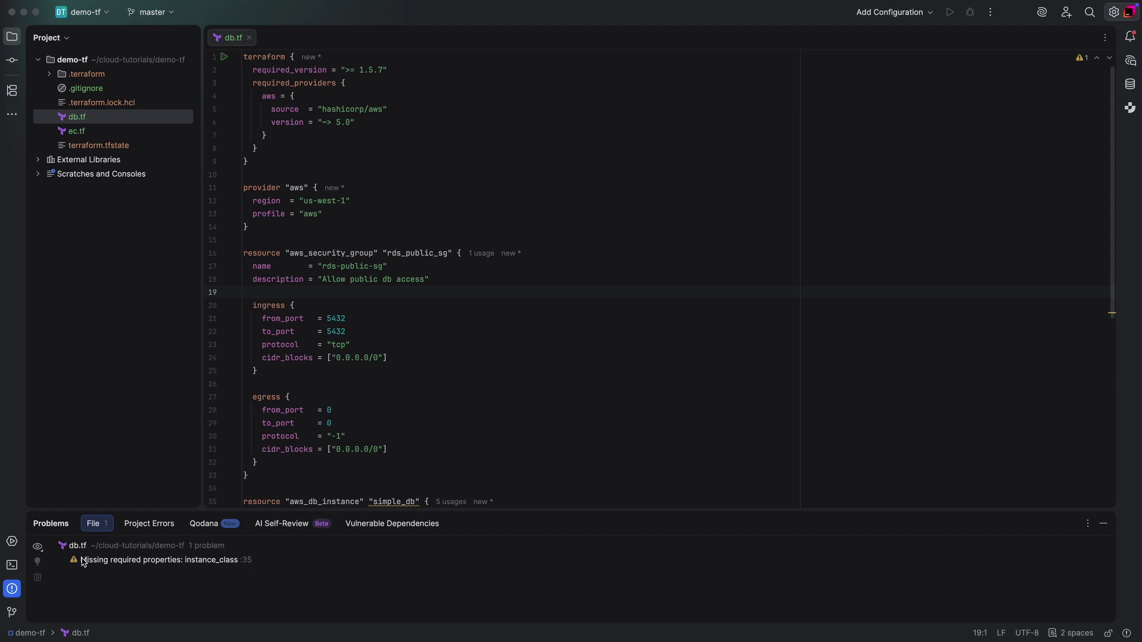
pyautogui.doubleClick(235, 562)
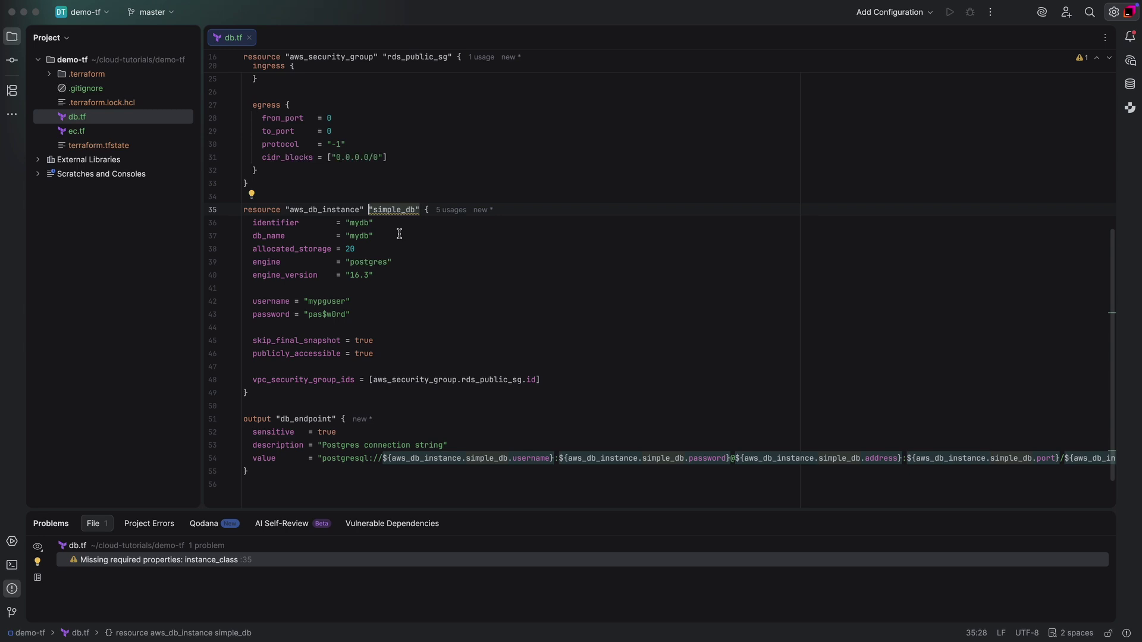
pyautogui.moveTo(393, 209)
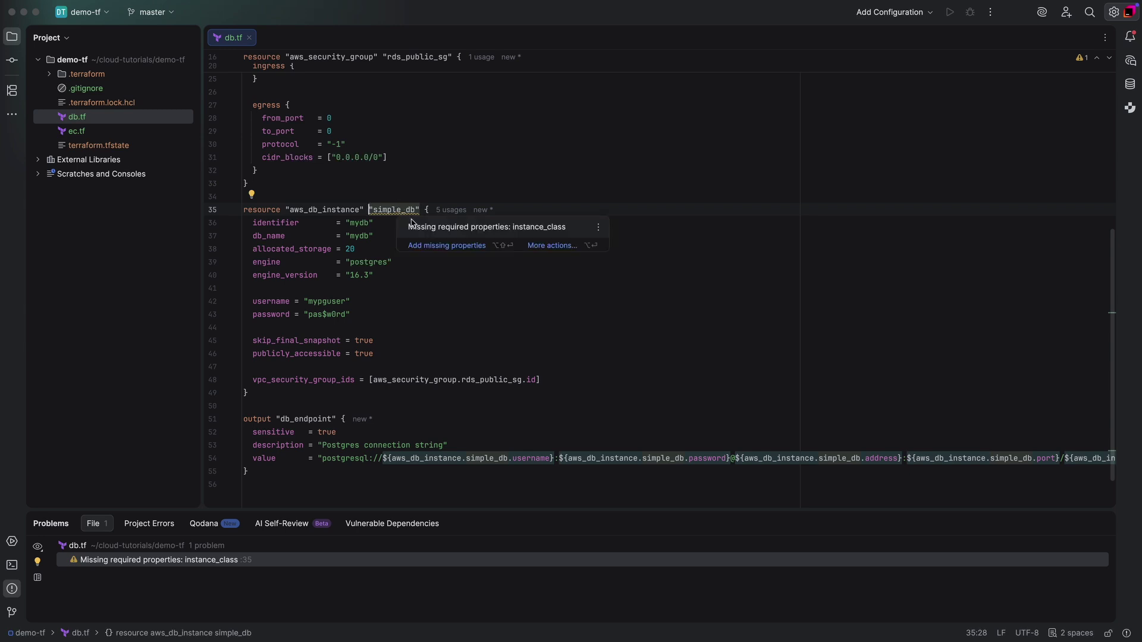
pyautogui.click(434, 248)
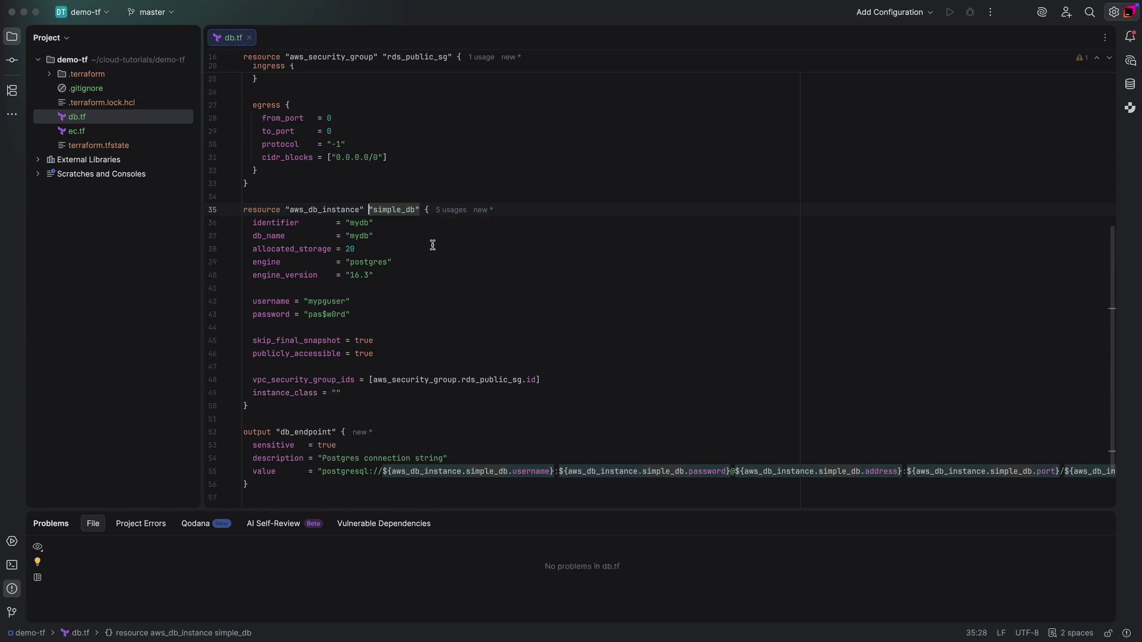
pyautogui.click(337, 392)
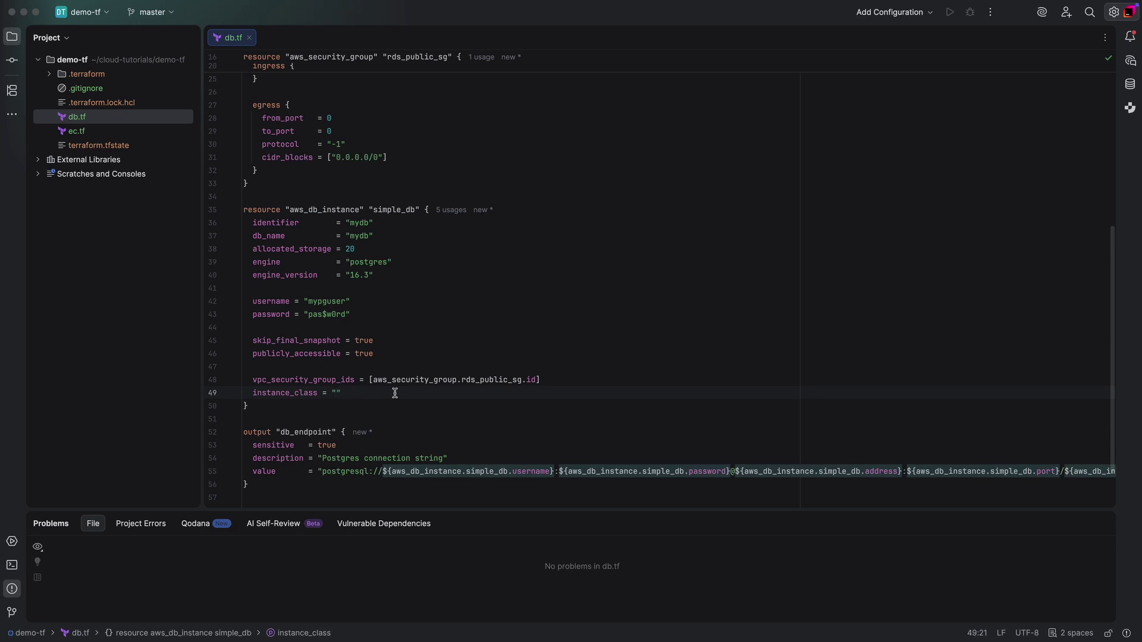
pyautogui.write('db.t3.mic')
pyautogui.press('Down')
pyautogui.press('Down')
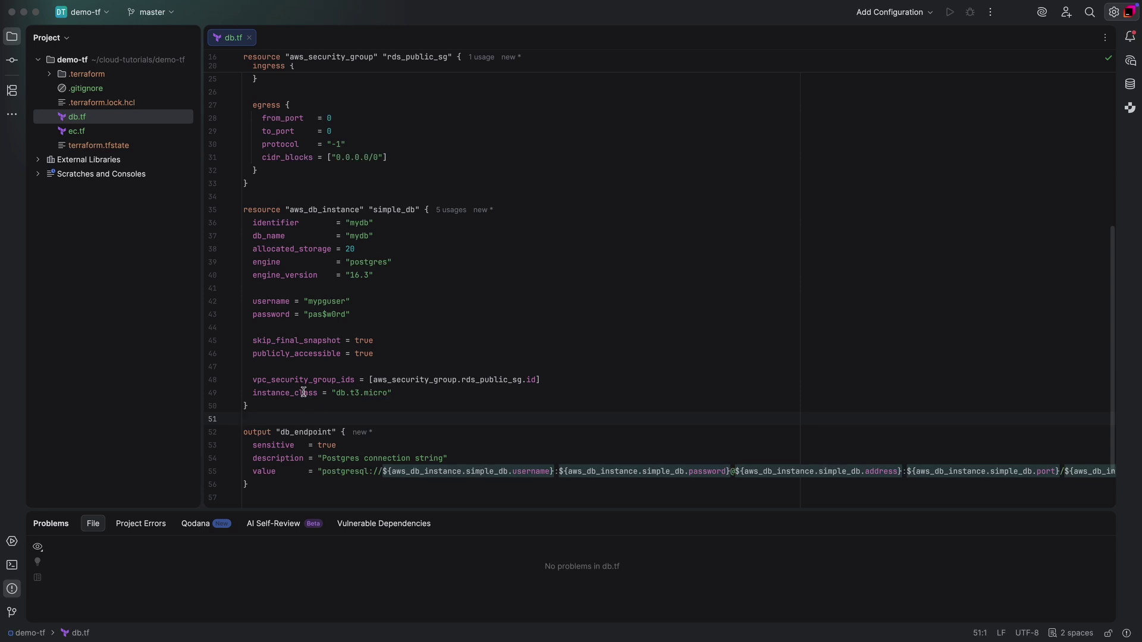
pyautogui.moveTo(284, 392)
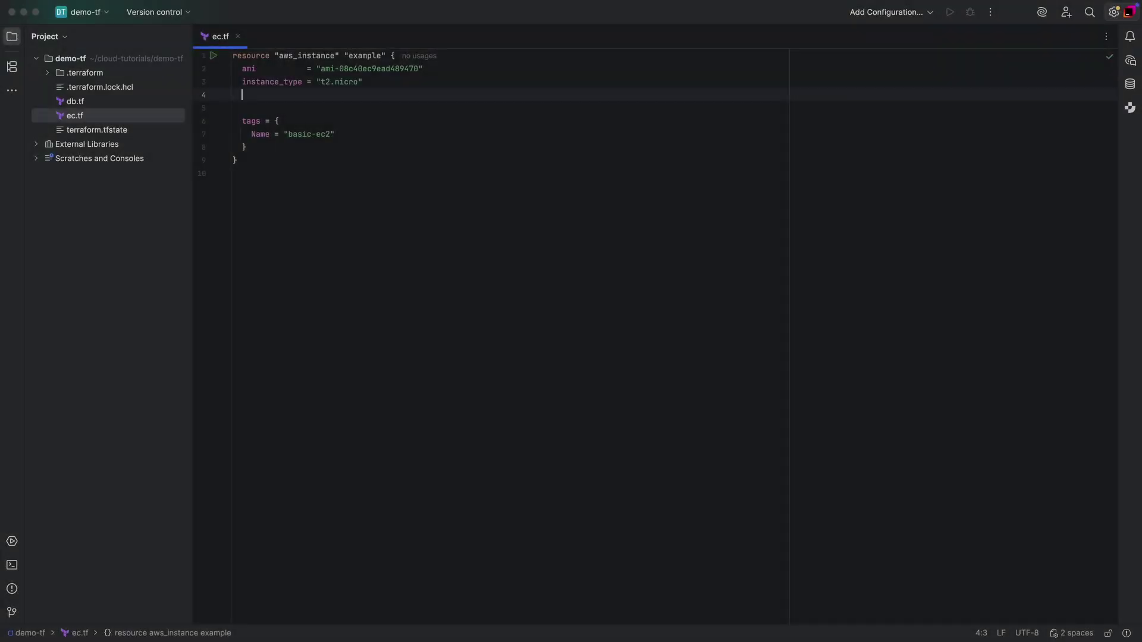
pyautogui.write('cpu_core_count = 4')
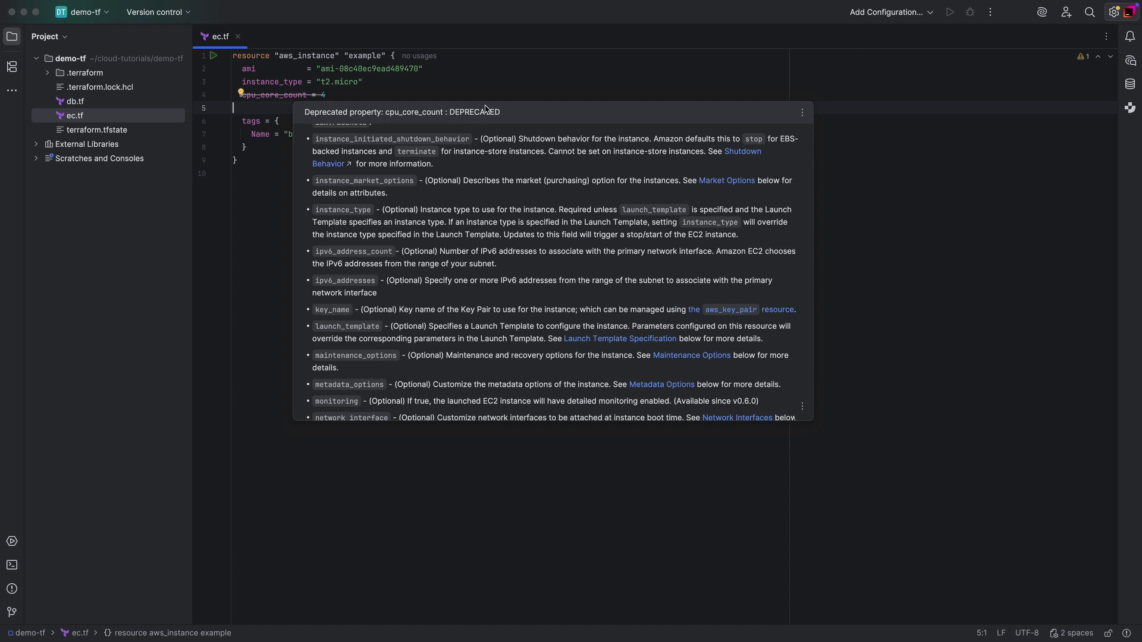
# Dismiss the cpu_core_count documentation popup in ec.tf.
pyautogui.click(460, 93)
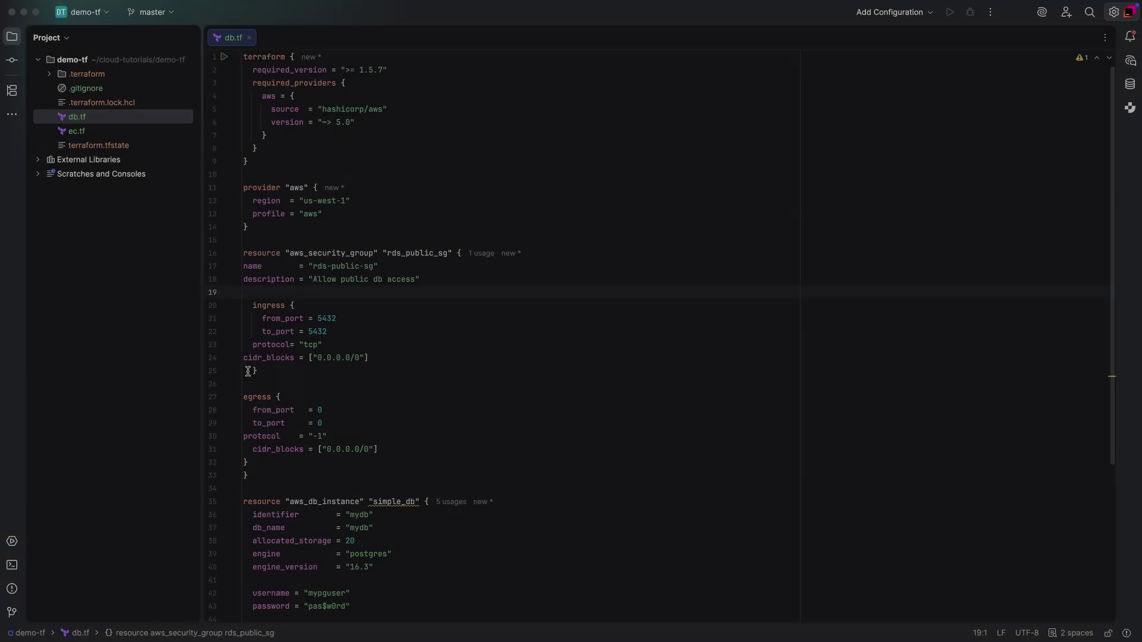
# Reformat db.tf's security group block and enable the Terraform/OpenTofu format commit check.
pyautogui.click(275, 480)
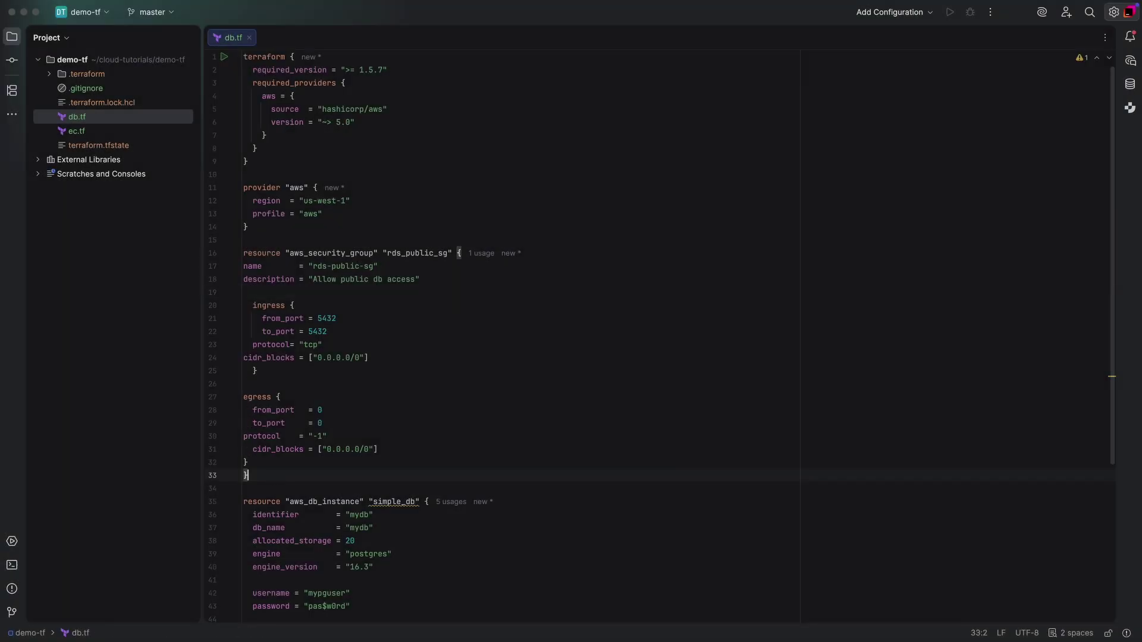
pyautogui.hotkey('ctrl', 'alt', 'l')
pyautogui.press('super+0')
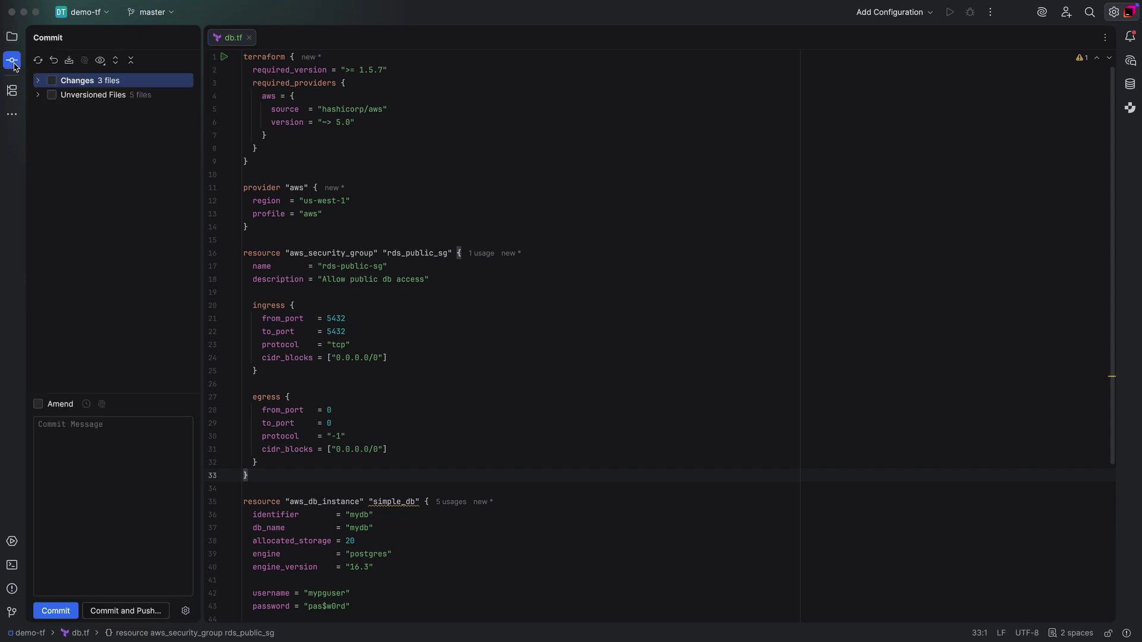
pyautogui.click(185, 612)
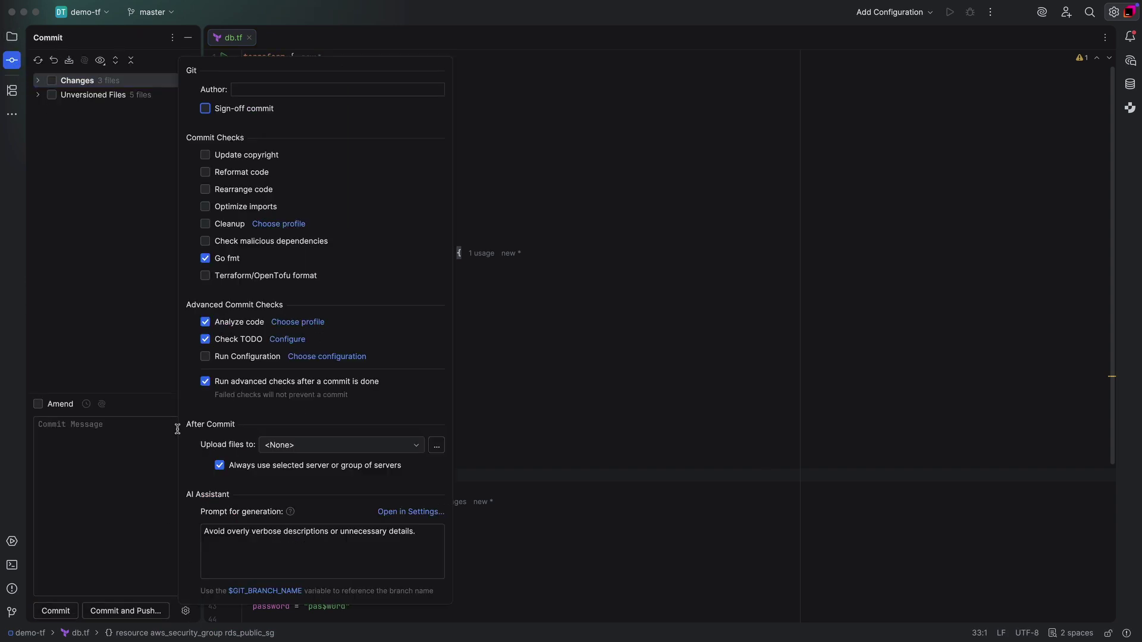
pyautogui.click(206, 276)
pyautogui.click(517, 304)
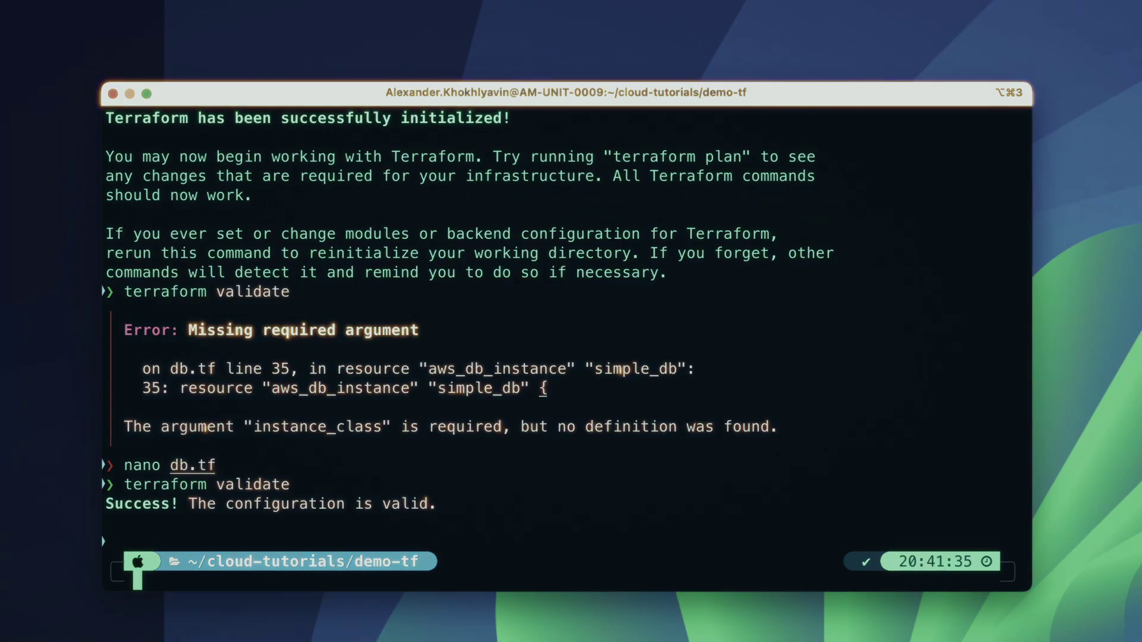
pyautogui.write('terra')
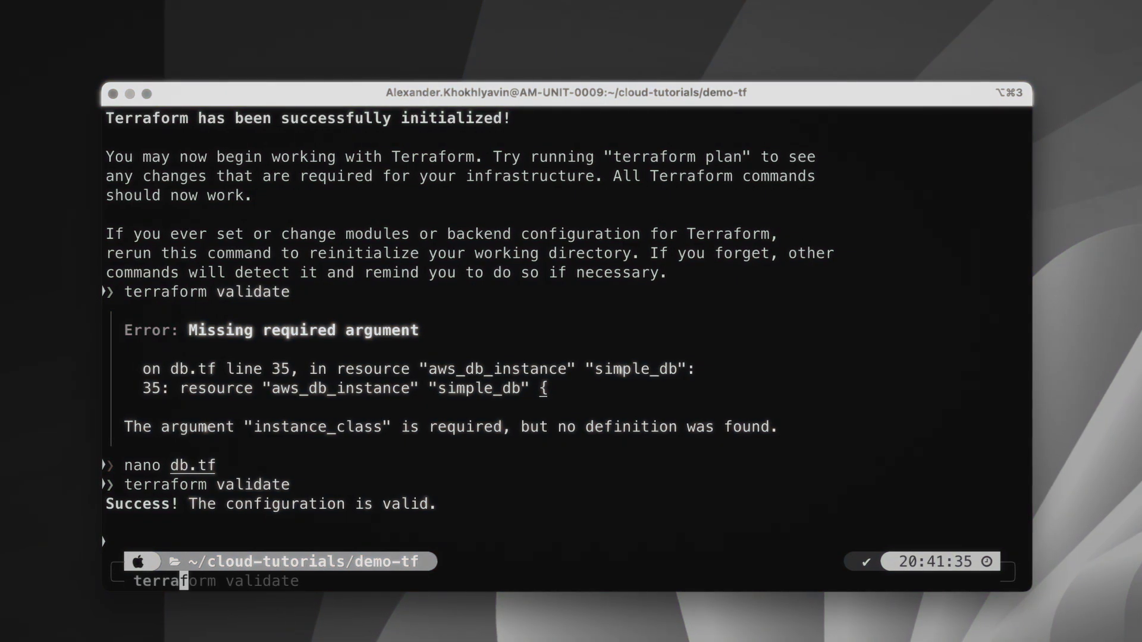
pyautogui.write('form plan')
# Run terraform plan, then apply demo-tf from the line 1 gutter icon in db.tf.
pyautogui.press('Return')
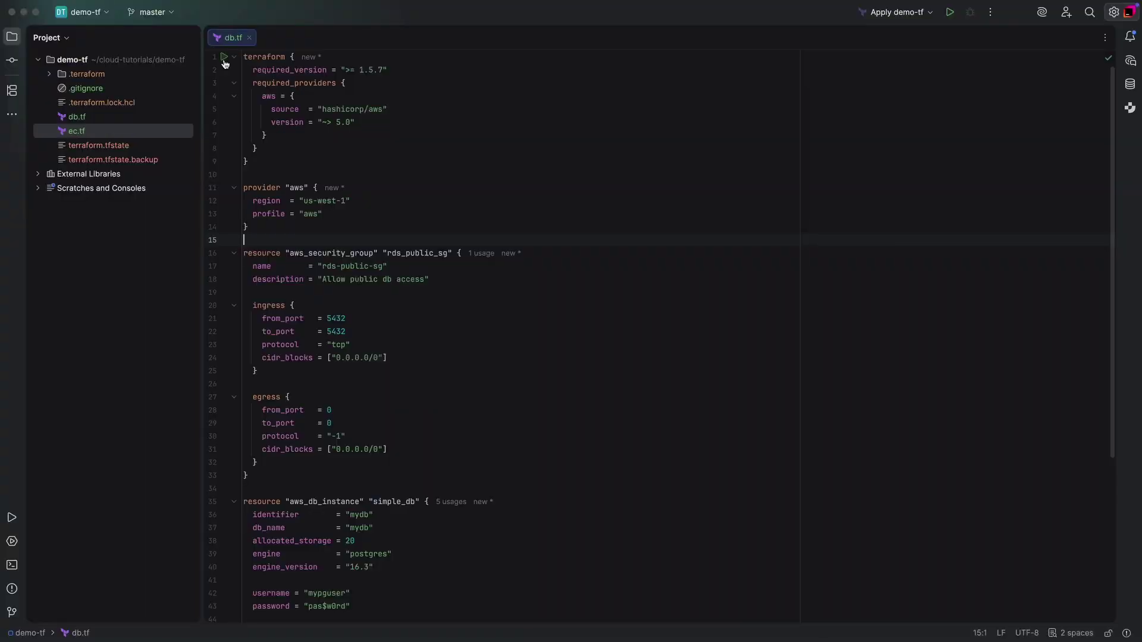
pyautogui.click(224, 57)
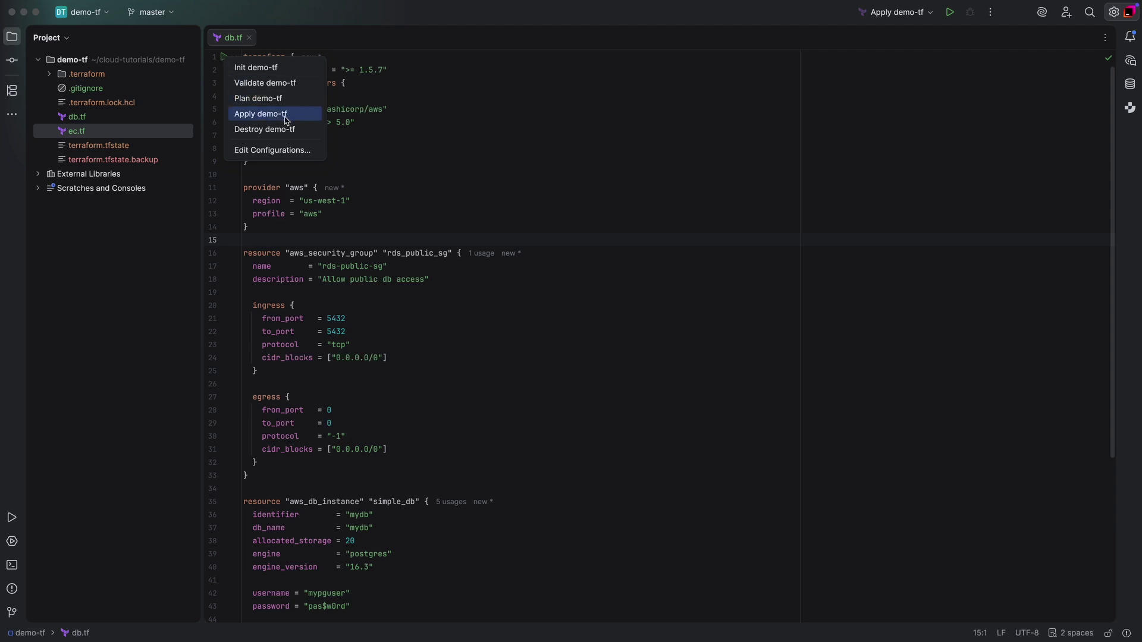
pyautogui.click(261, 115)
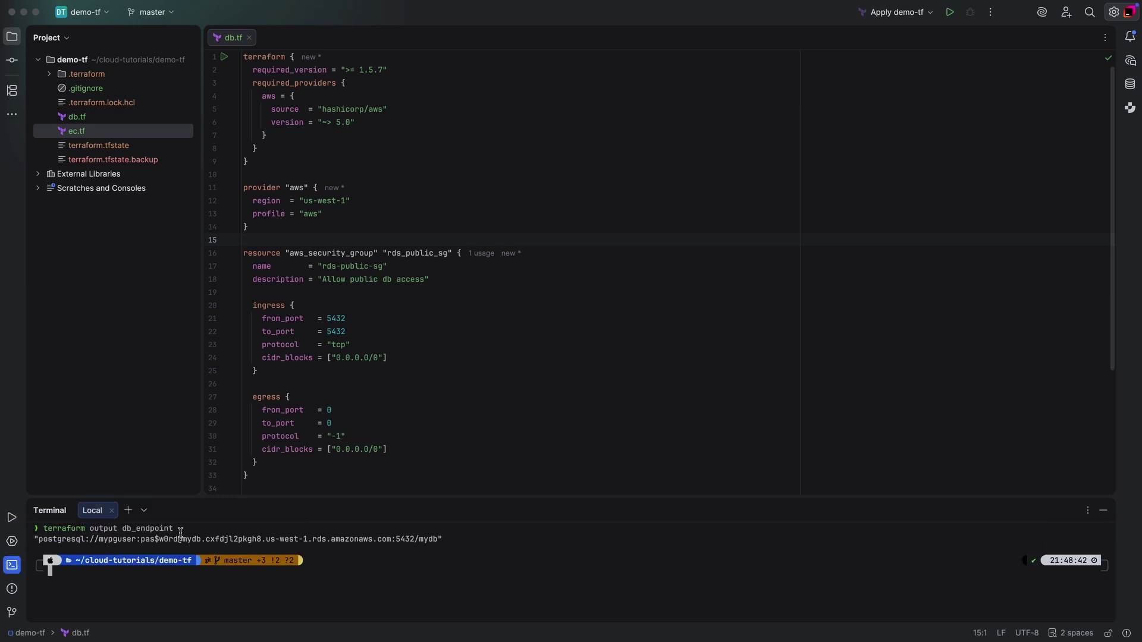
# Copy the RDS endpoint host and start a new PostgreSQL data source.
pyautogui.moveTo(180, 539); pyautogui.dragTo(390, 539)
pyautogui.press('super+c')
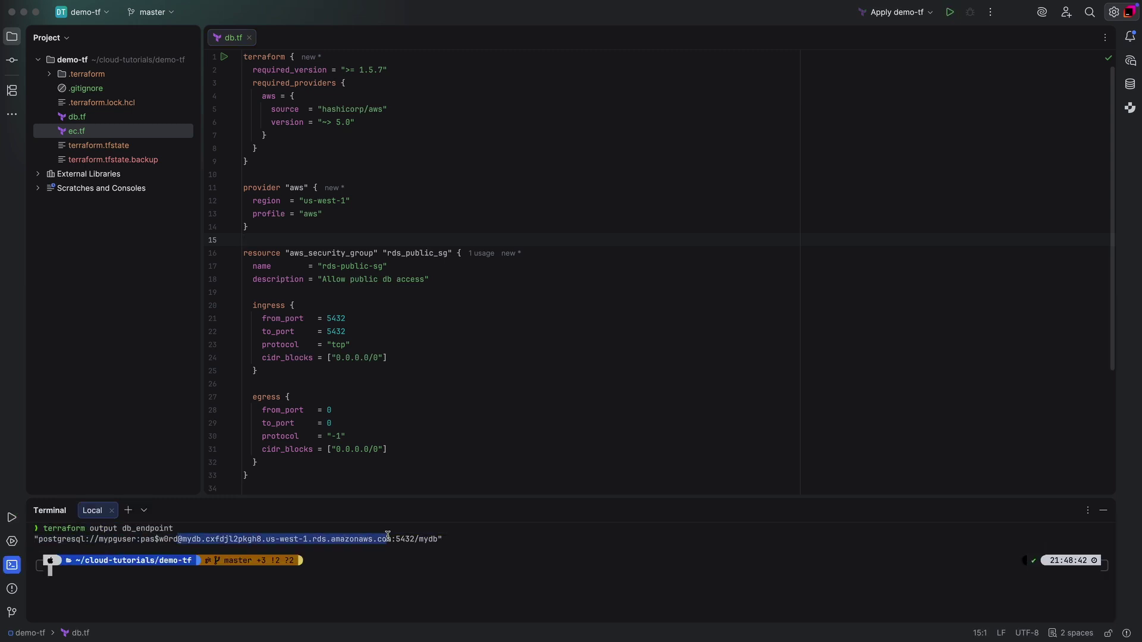
pyautogui.click(1130, 84)
pyautogui.click(992, 223)
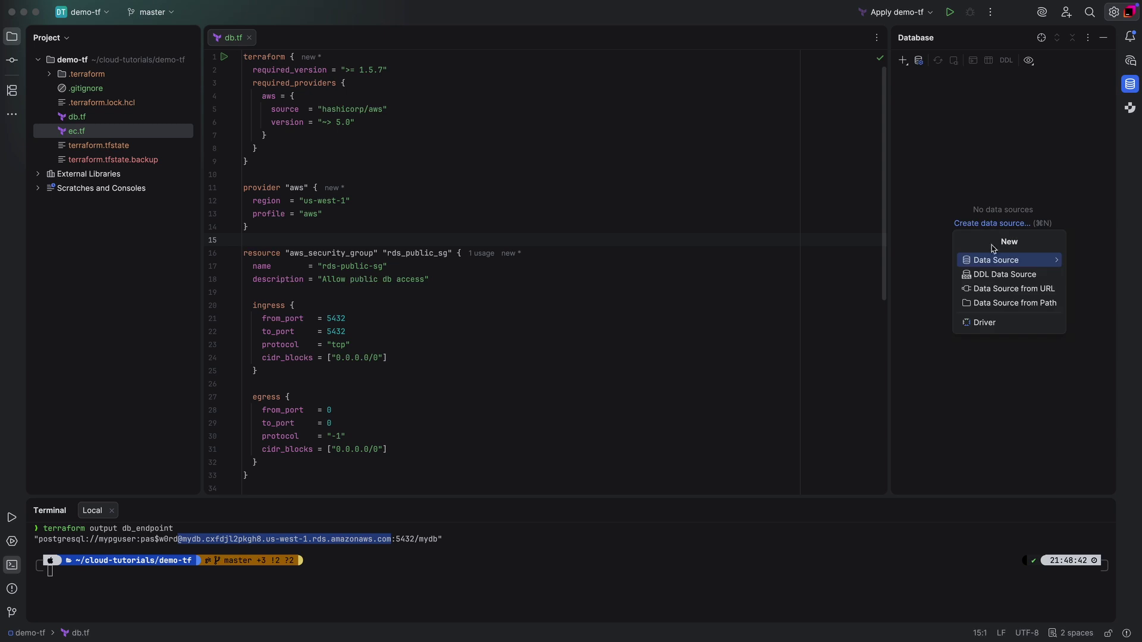
pyautogui.click(992, 246)
pyautogui.click(843, 184)
# Enter the pasted host, user mypguser, password, database mydb and connection name rds.
pyautogui.click(674, 248)
pyautogui.press('super+v')
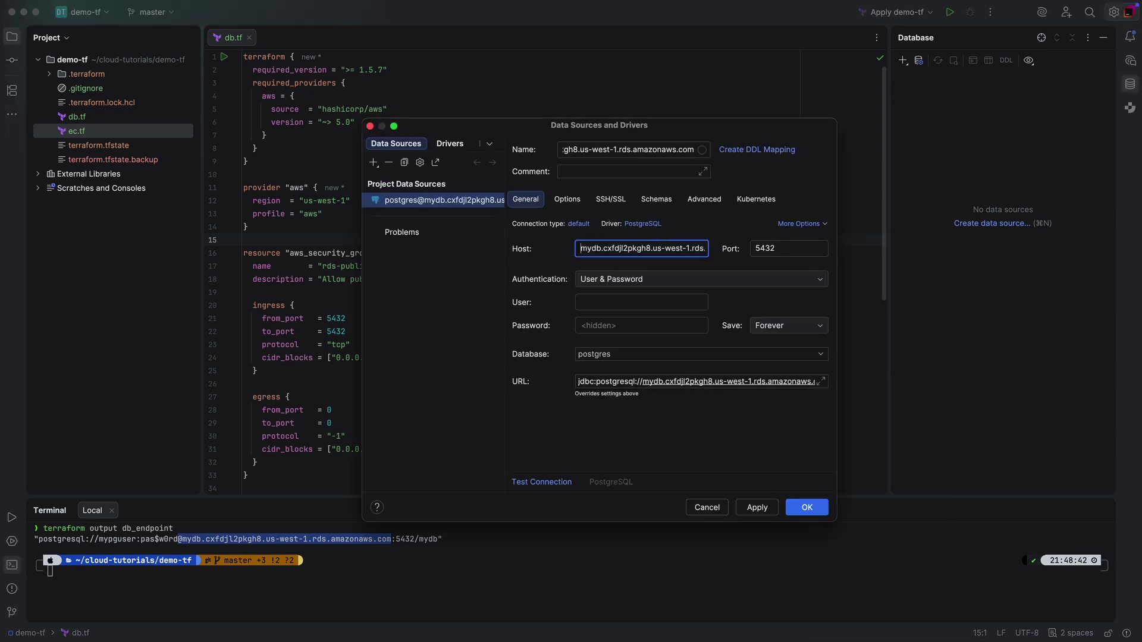
pyautogui.click(641, 302)
pyautogui.write('mypguser')
pyautogui.press('Tab')
pyautogui.write('rd')
pyautogui.click(701, 353)
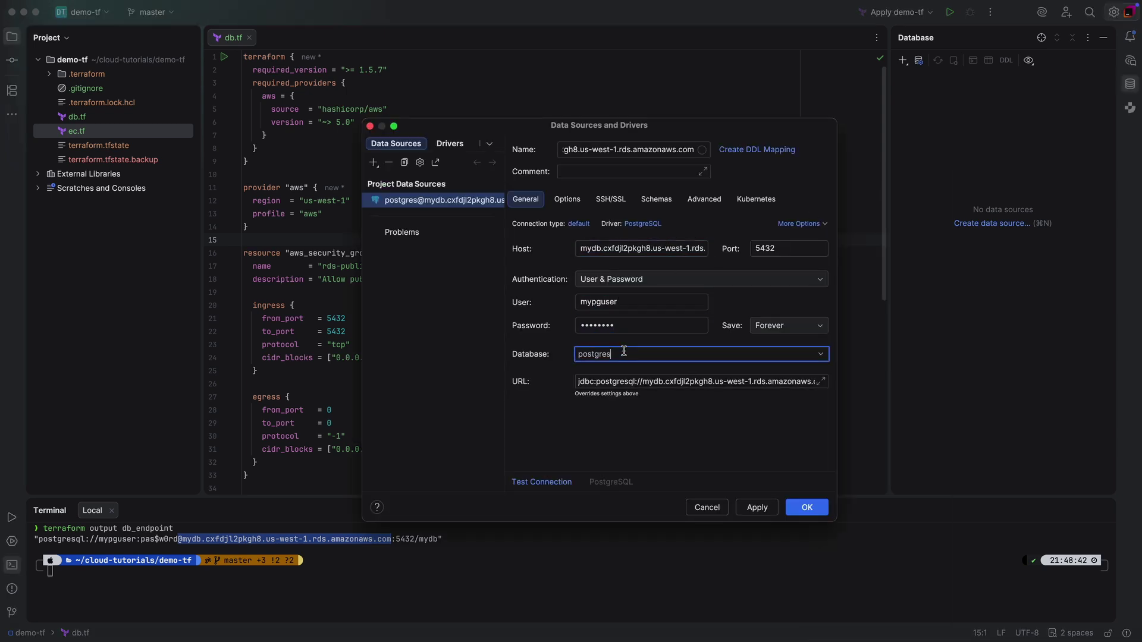
pyautogui.write('mydb')
pyautogui.click(629, 149)
pyautogui.write('rds')
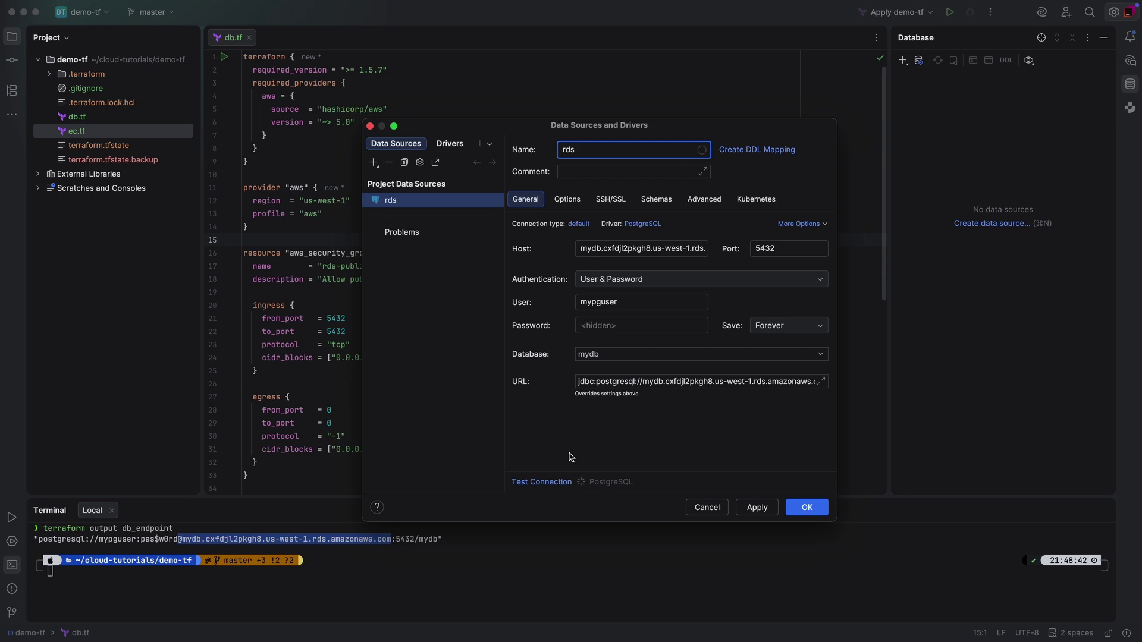
# Test and save the rds connection, then create the users table (id, username) in its console.
pyautogui.click(542, 482)
pyautogui.click(806, 507)
pyautogui.write('cre')
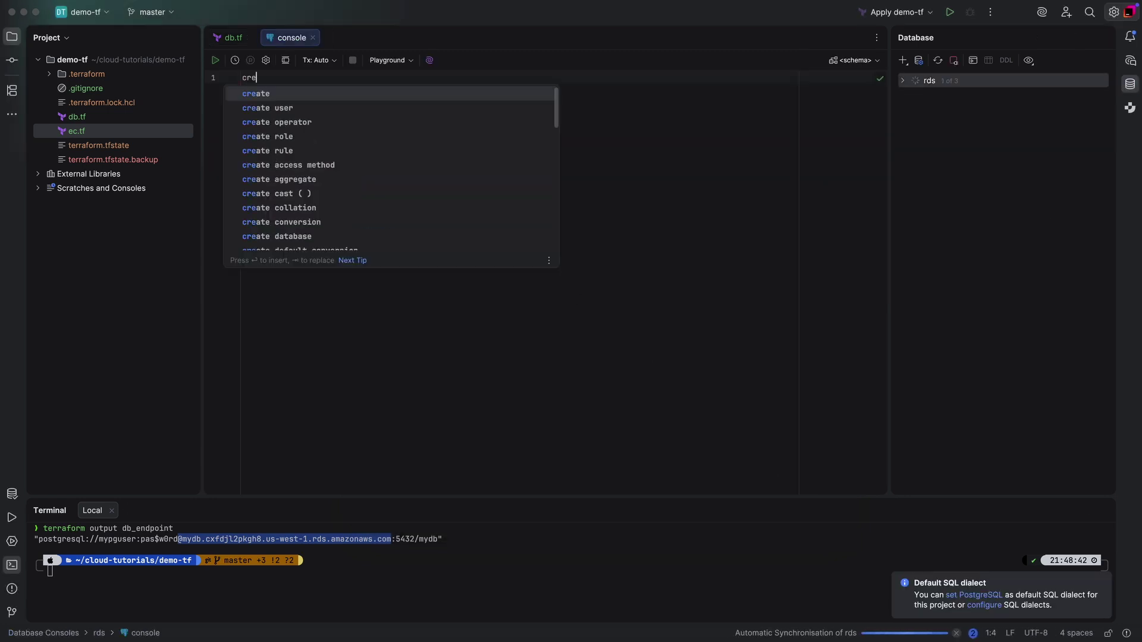
pyautogui.write('ate table users (id serial primary key,')
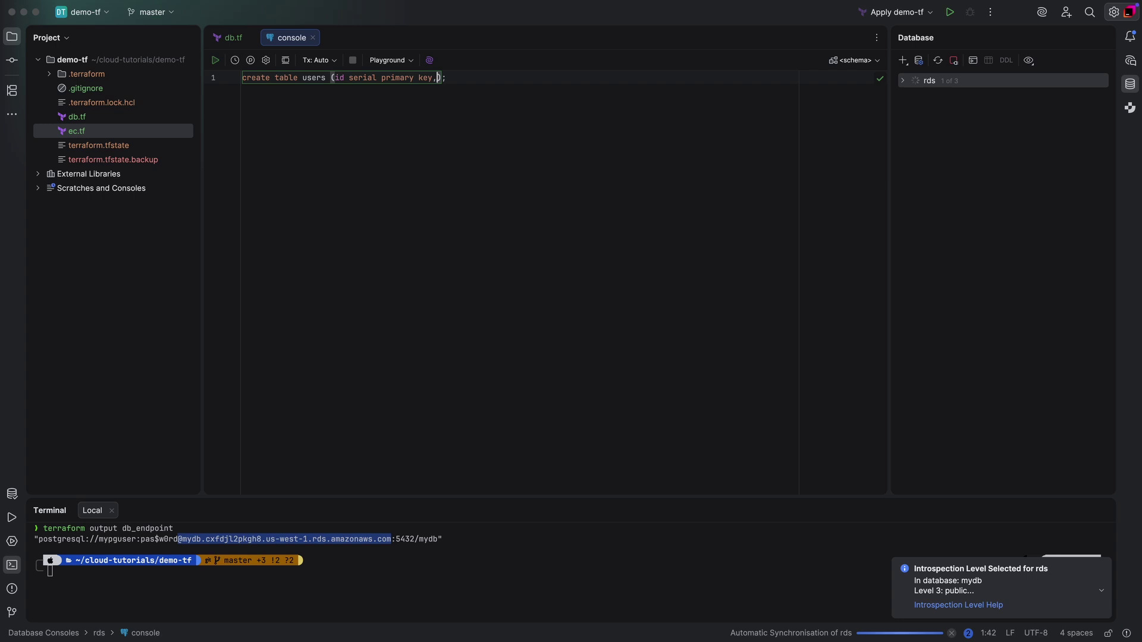
pyautogui.write(' username varchar(255)')
pyautogui.hotkey('ctrl', 'Return')
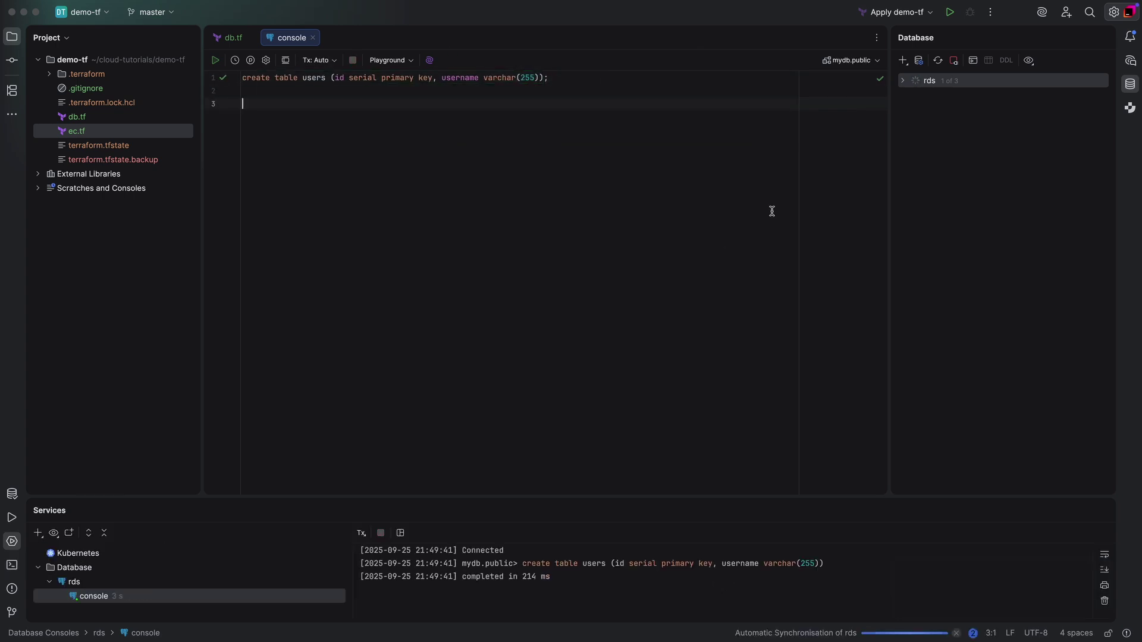
pyautogui.click(903, 80)
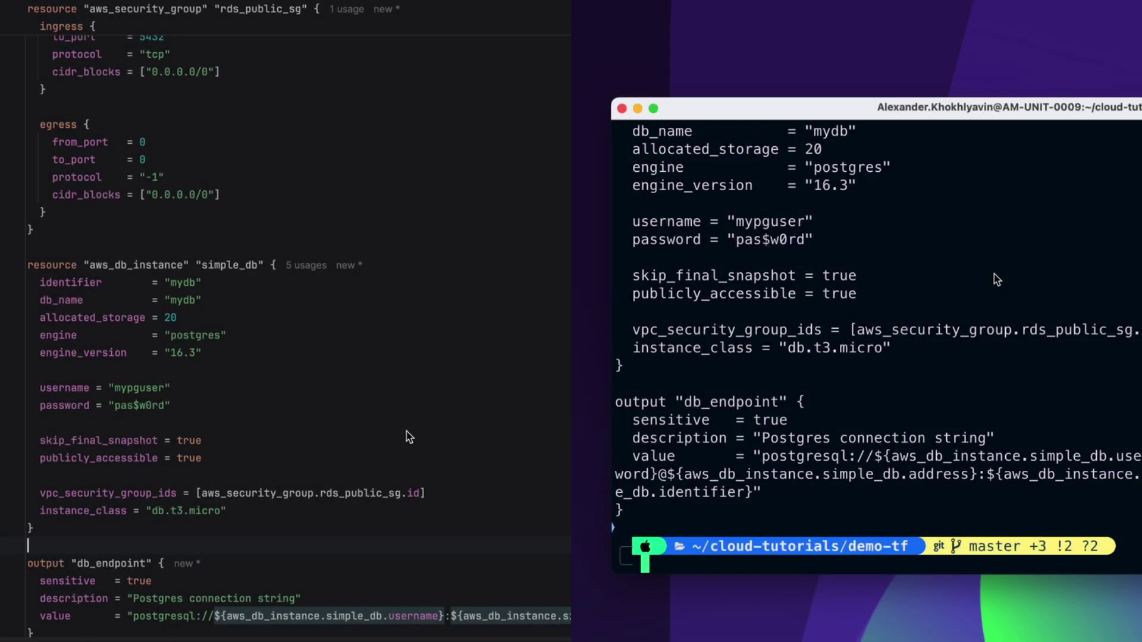
pyautogui.scroll(5, 994, 274)
pyautogui.scroll(3, 995, 274)
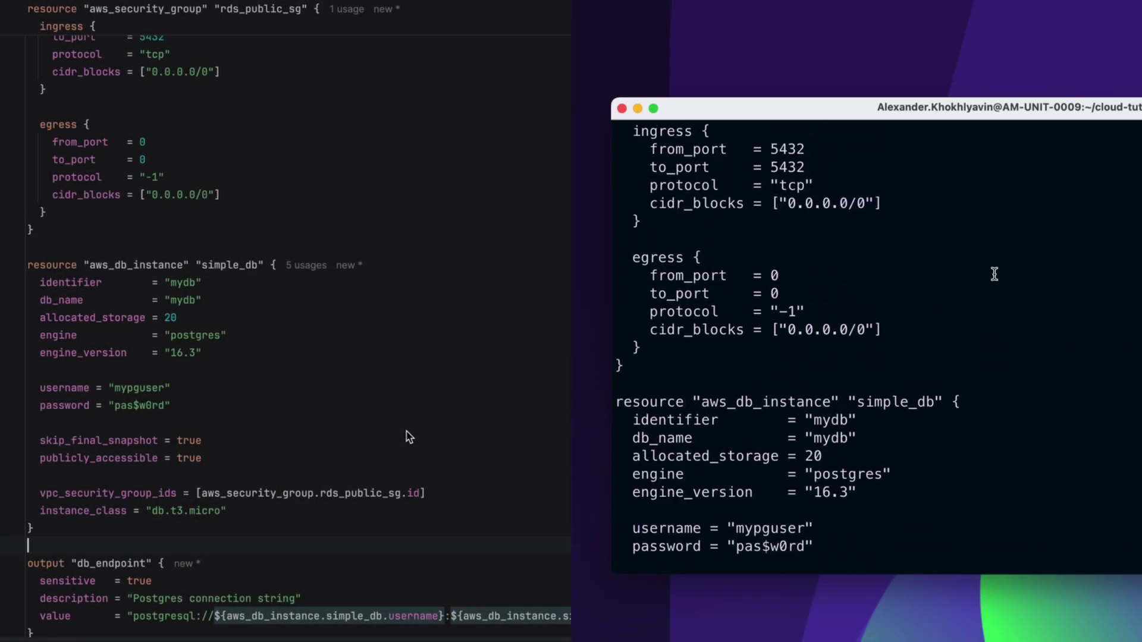
pyautogui.scroll(4, 994, 274)
pyautogui.scroll(3, 994, 275)
pyautogui.scroll(3, 995, 273)
pyautogui.scroll(3, 994, 274)
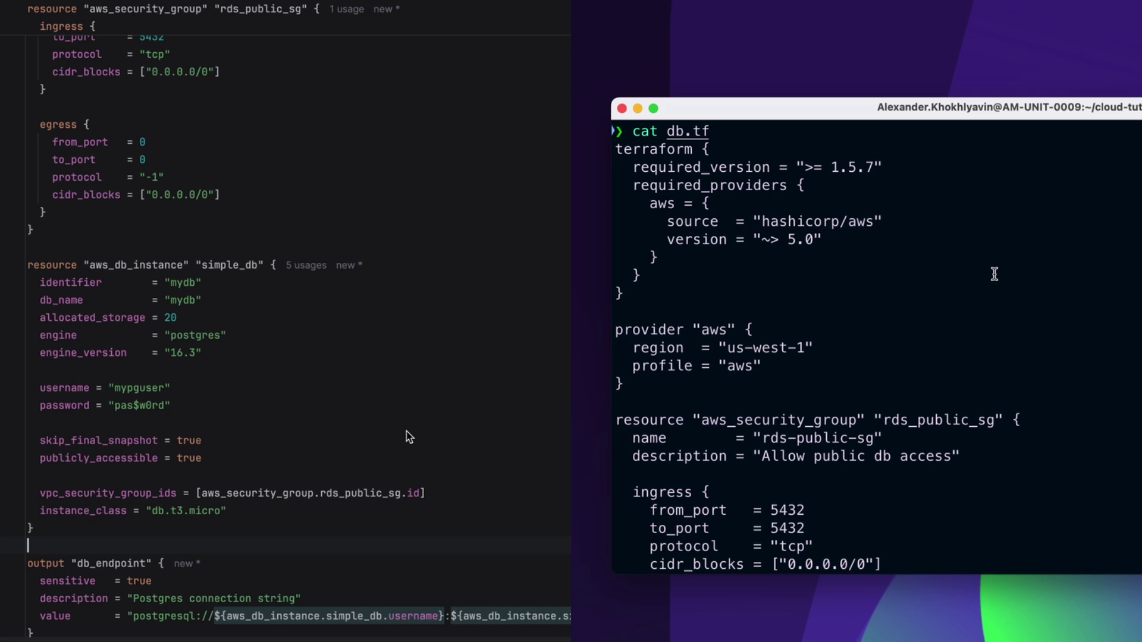
pyautogui.scroll(-4, 994, 274)
pyautogui.scroll(-3, 994, 275)
pyautogui.scroll(-4, 994, 275)
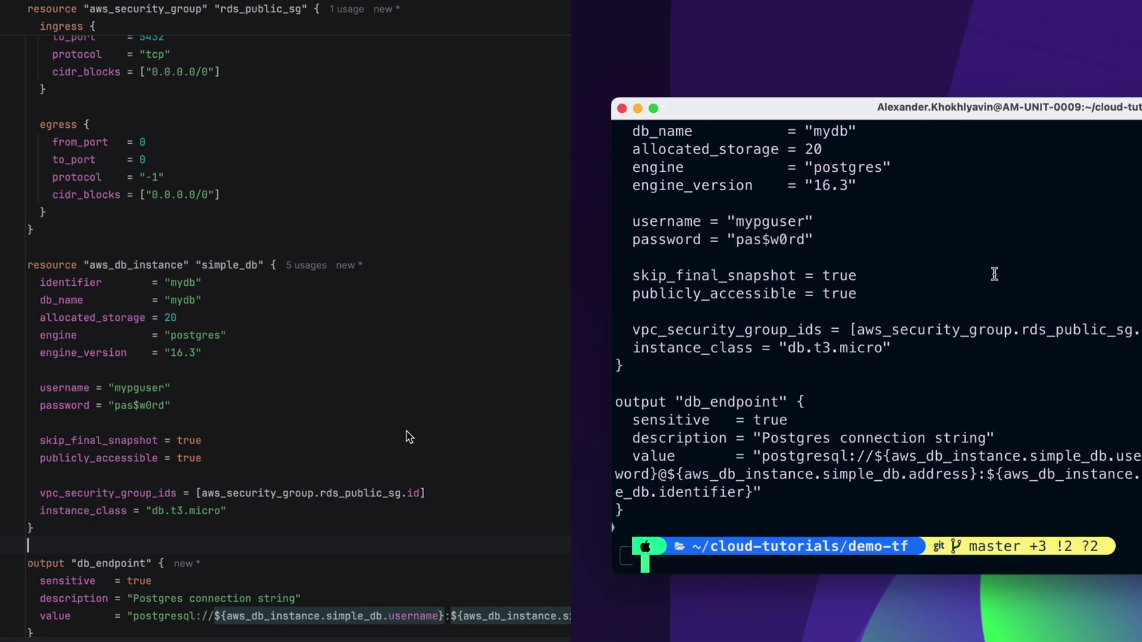